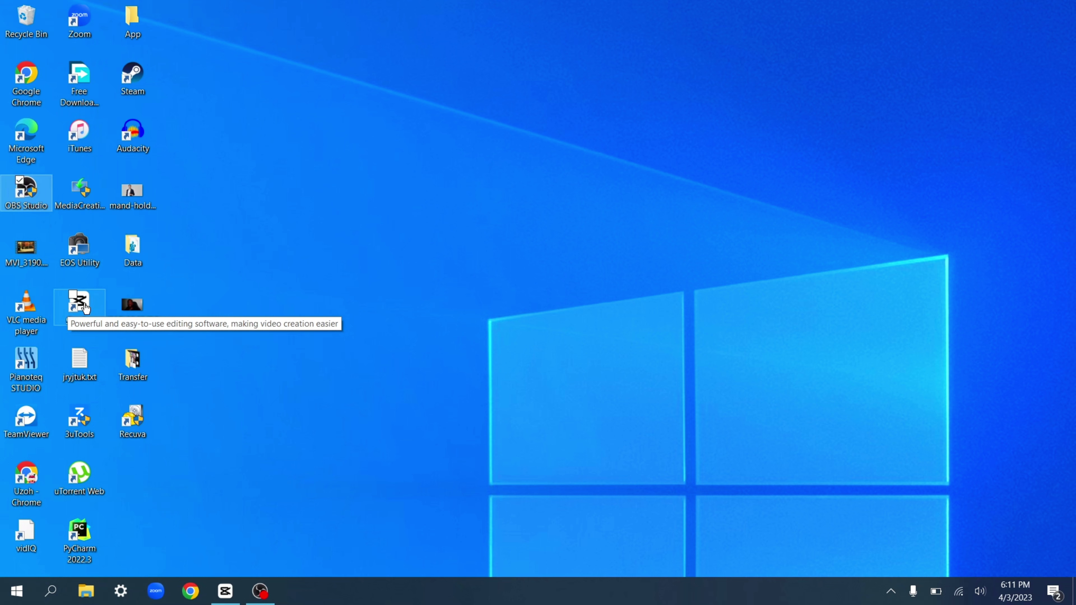
right_click(365, 272)
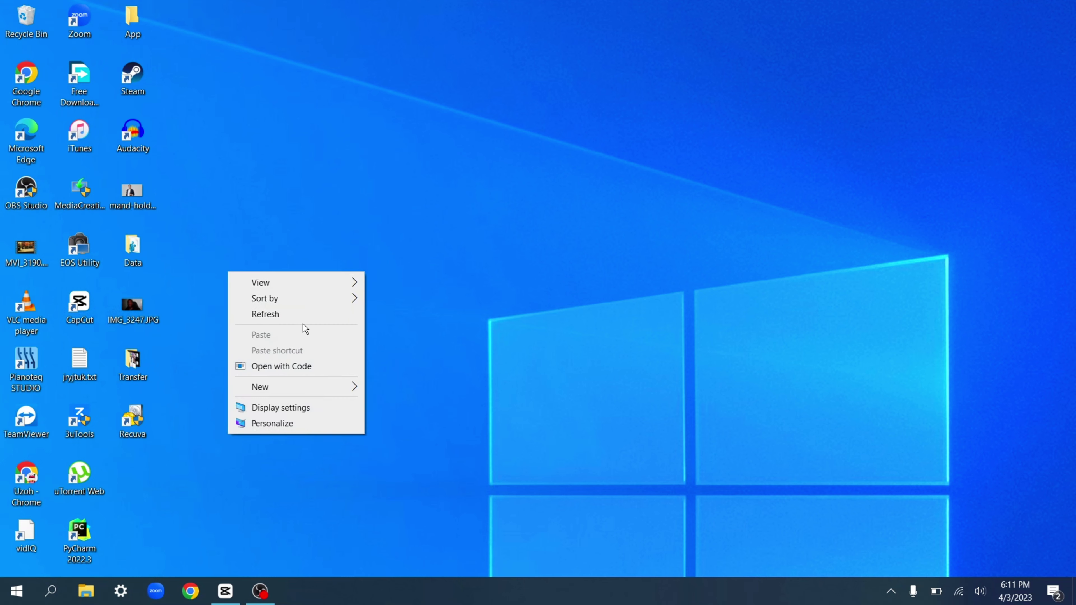
left_click(303, 314)
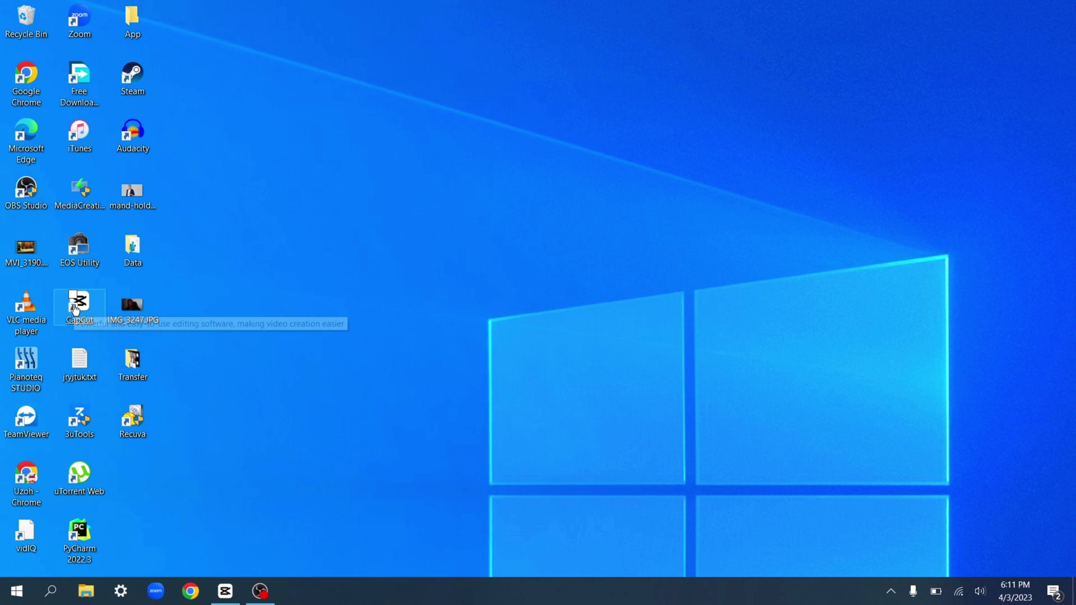
- Launch CapCut and open the existing project 0402
double_click(90, 303)
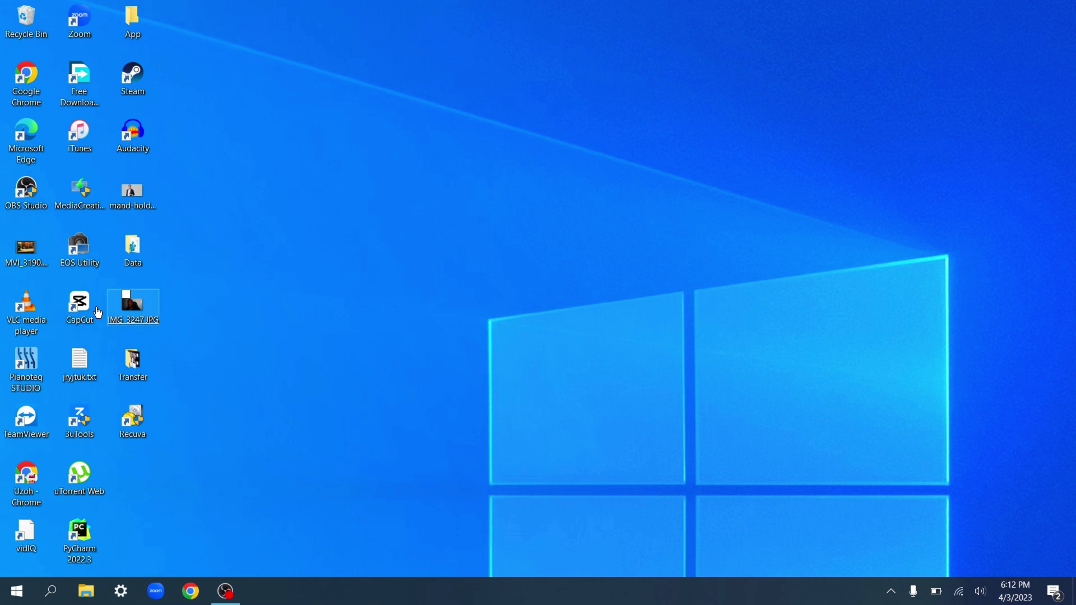
double_click(81, 316)
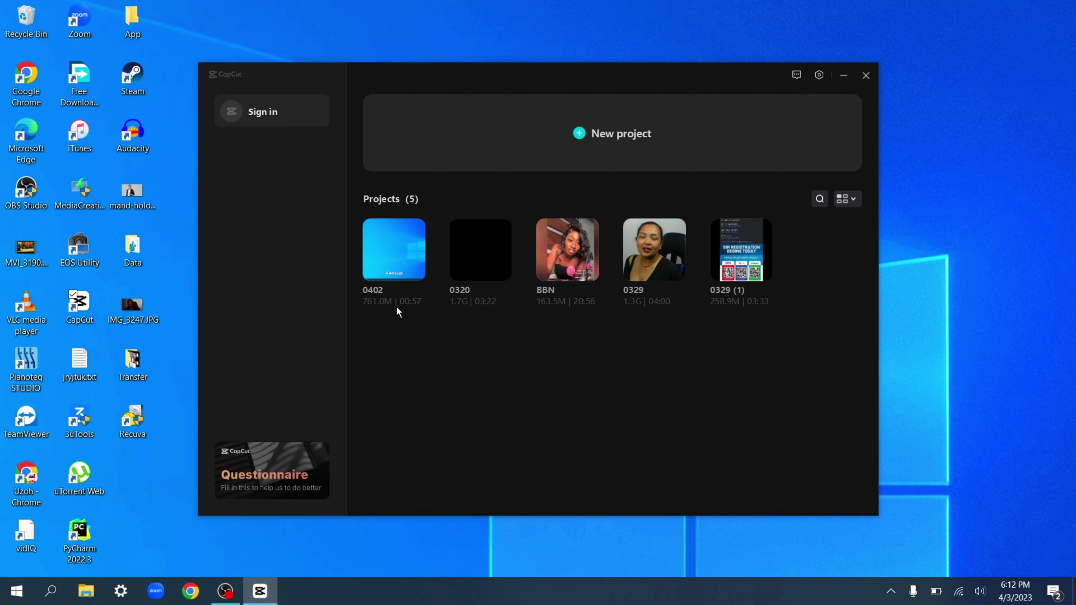
left_click(396, 259)
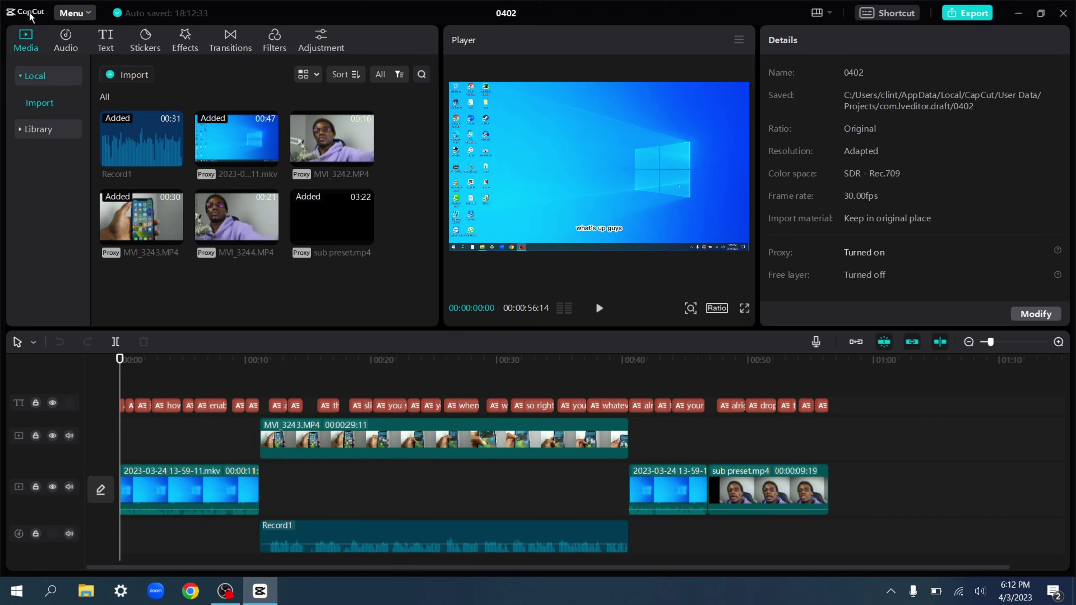
- Check for updates, then install 2.0.0 Beta test version 4 and restart the program to complete the upgrade
left_click(72, 12)
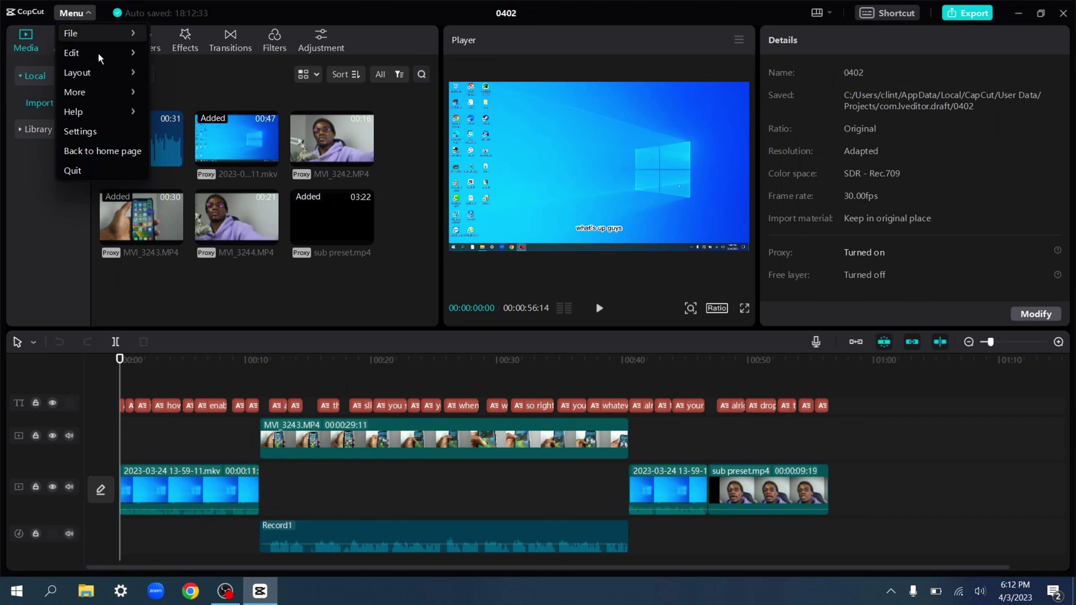
mouse_move(97, 98)
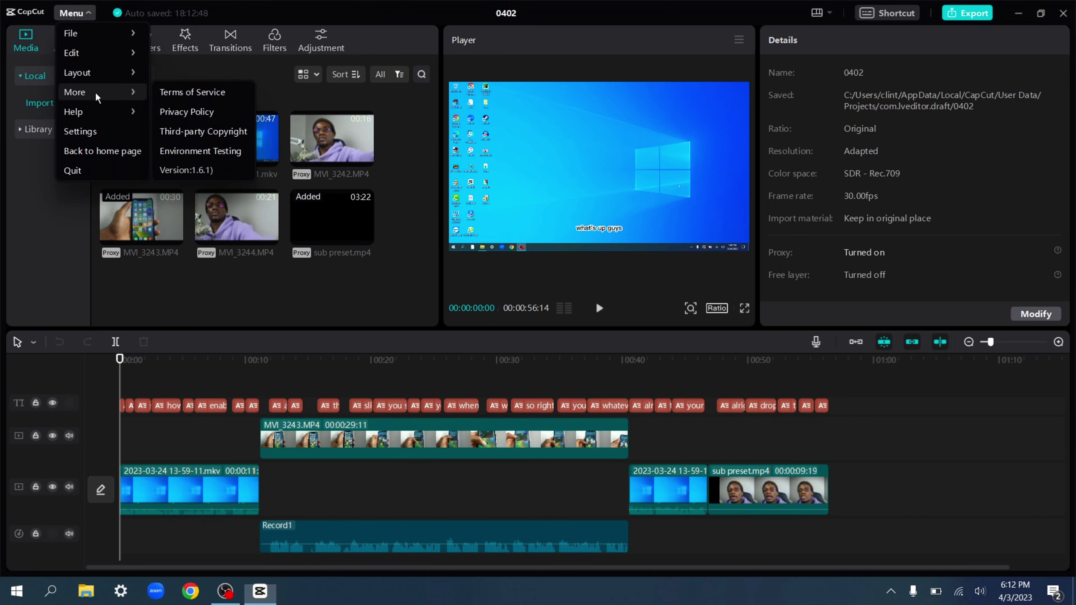
mouse_move(134, 101)
left_click(194, 171)
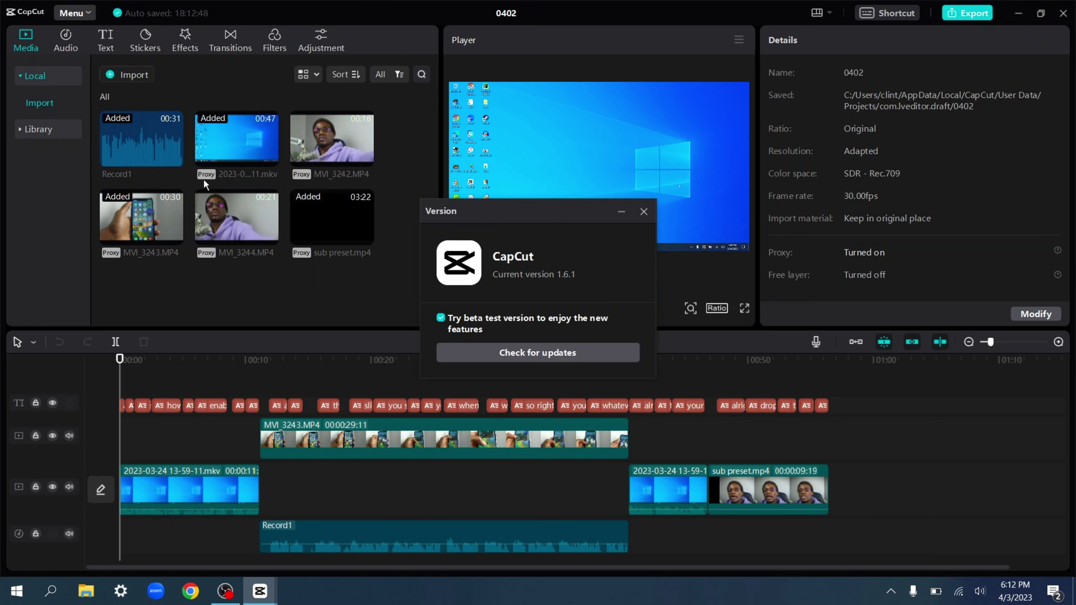
left_click(532, 353)
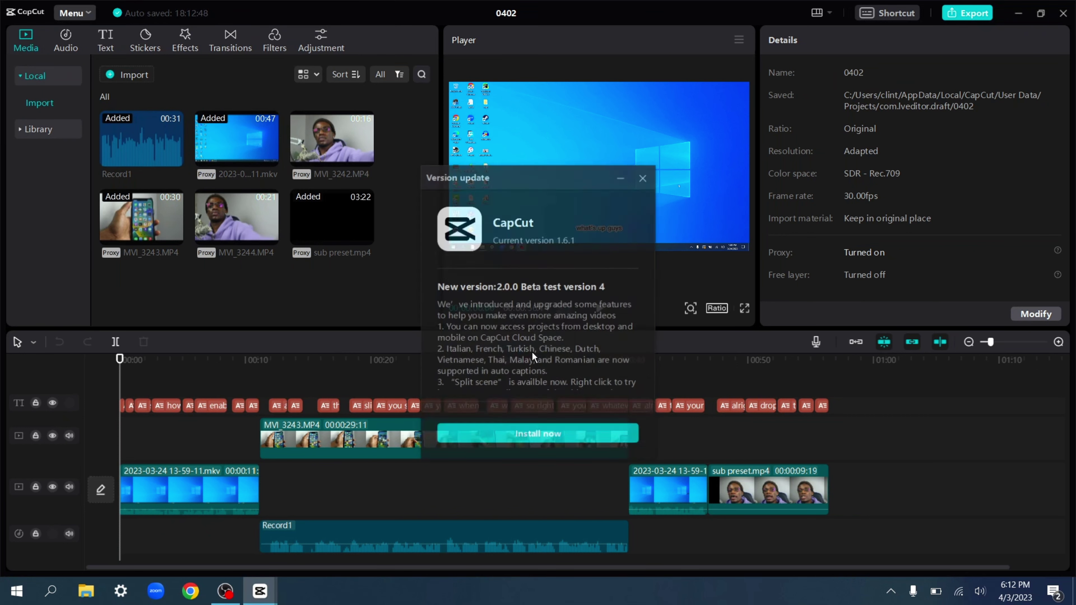
left_click(545, 431)
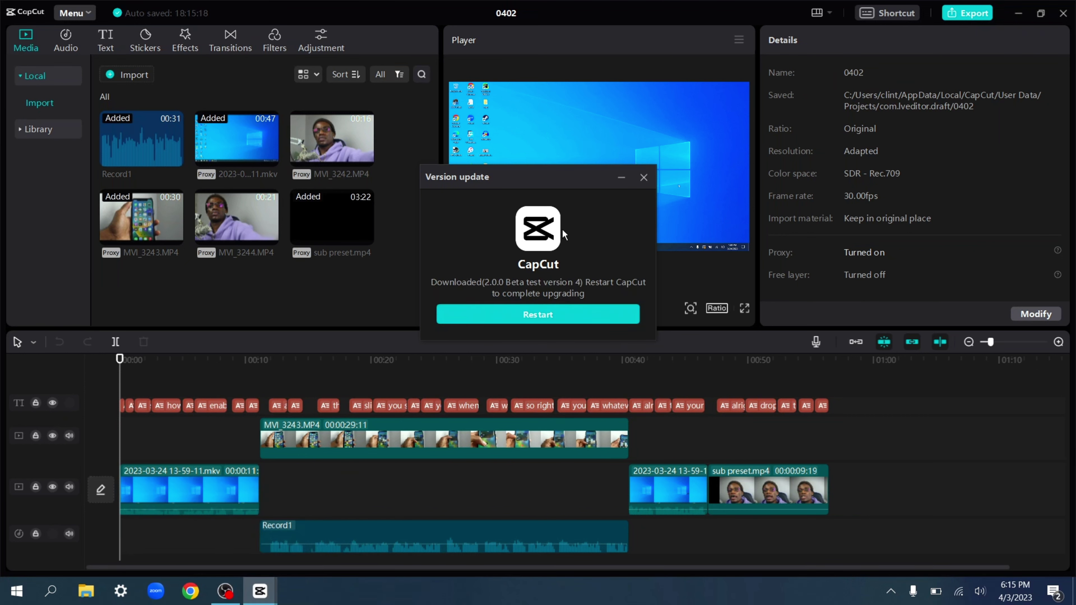
left_click(538, 315)
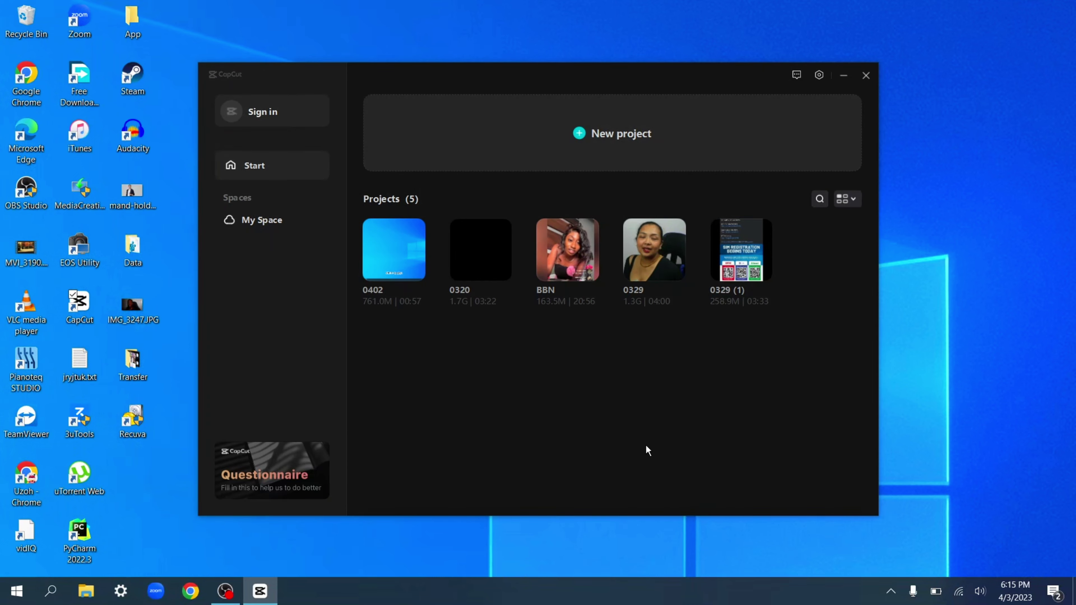
- Reopen the 0402 project from the home window of the upgraded program
left_click(1074, 591)
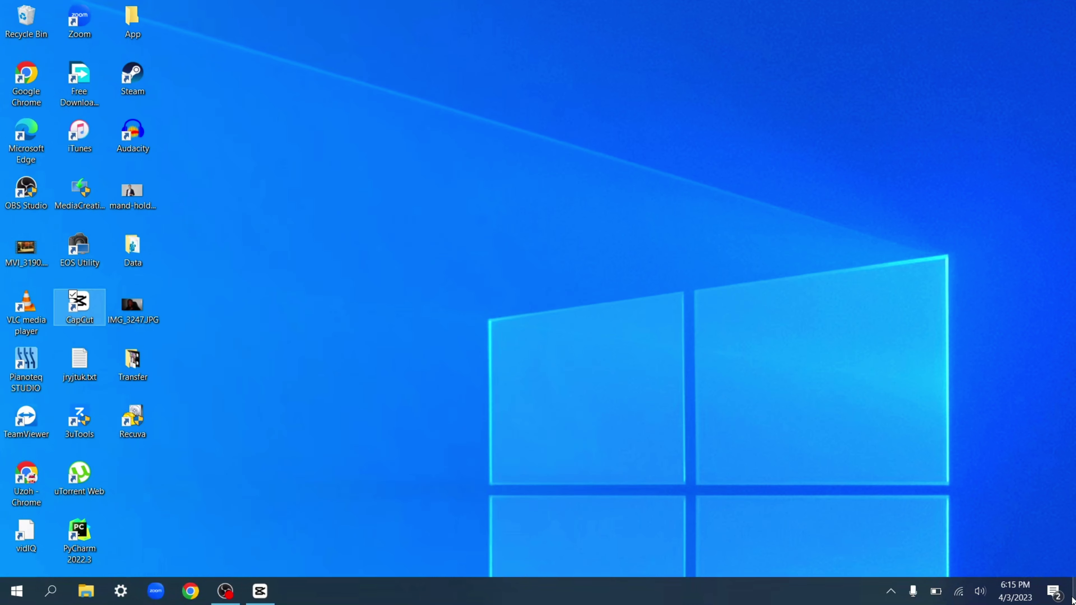
left_click(259, 592)
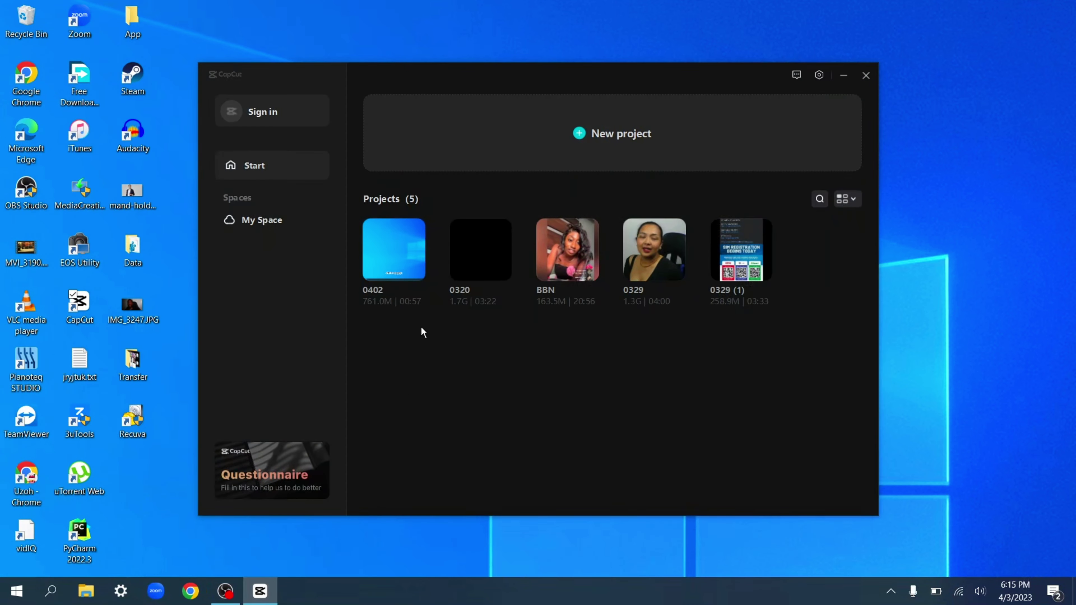
left_click(392, 260)
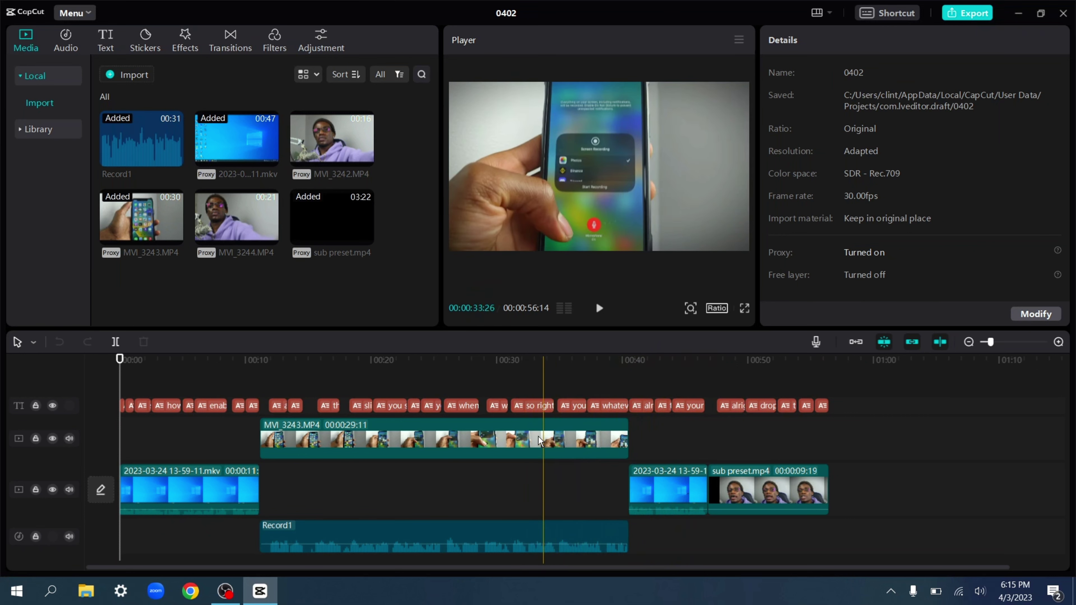
- Duplicate the MVI_3243.MP4 clip in the timeline and stack the copy on a new track directly above the original, aligned with it
left_click(342, 448)
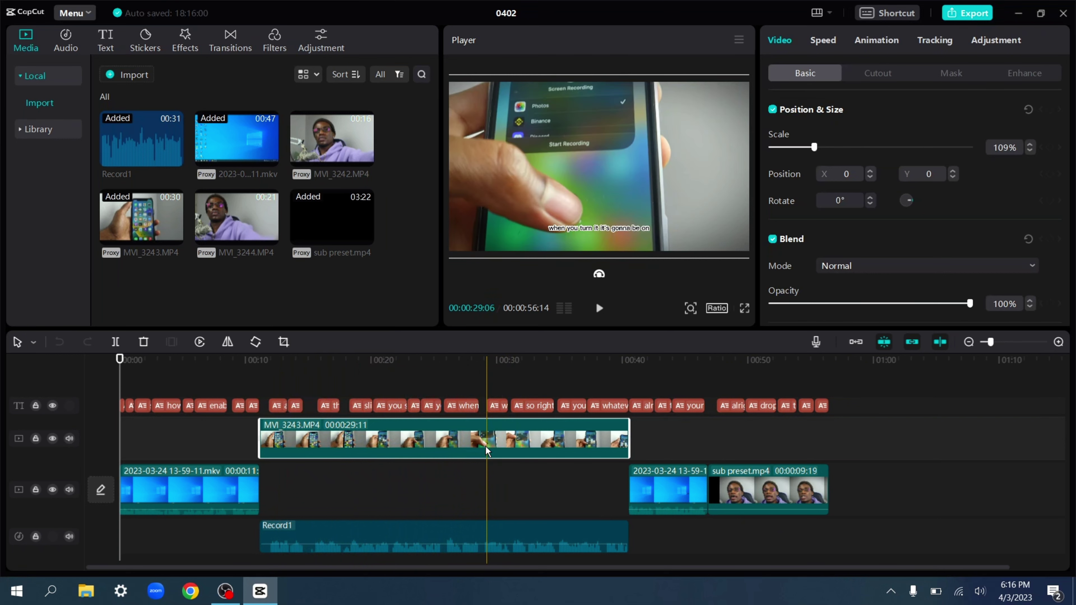
right_click(326, 436)
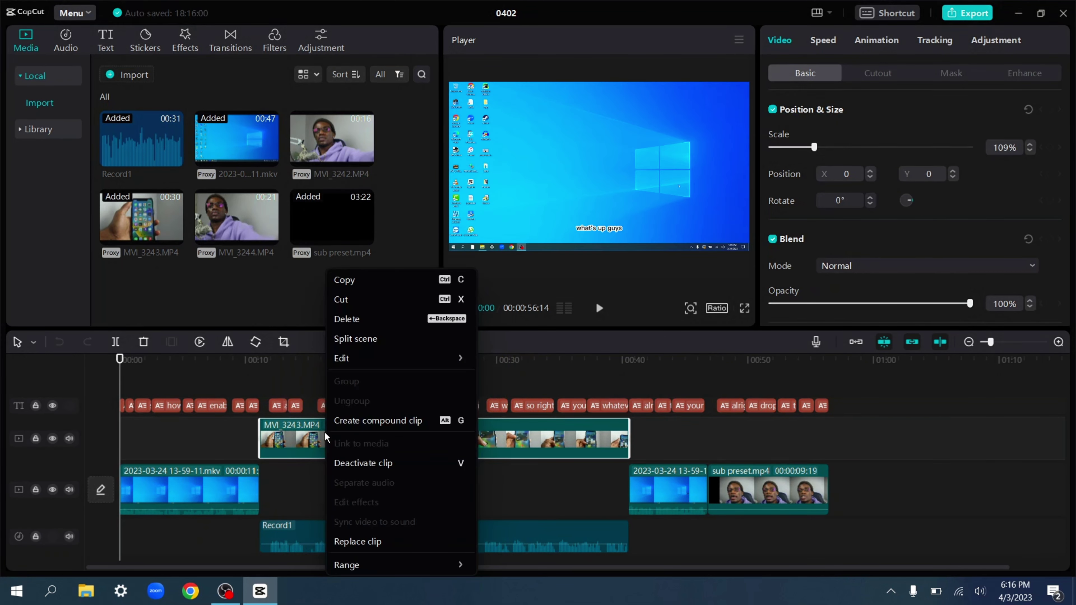
left_click(374, 288)
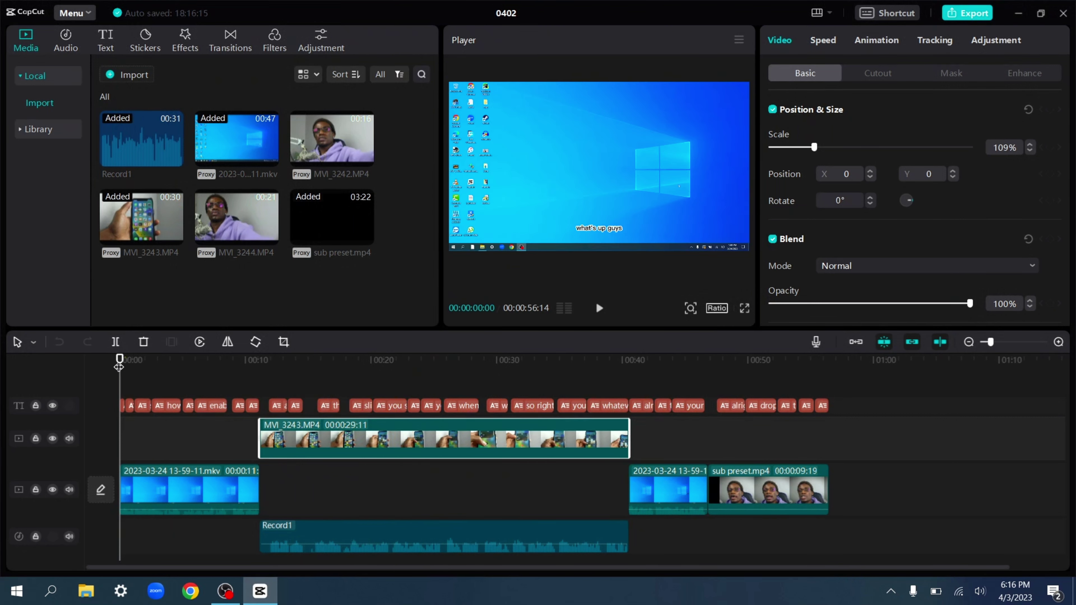
left_click_drag(120, 361, 636, 378)
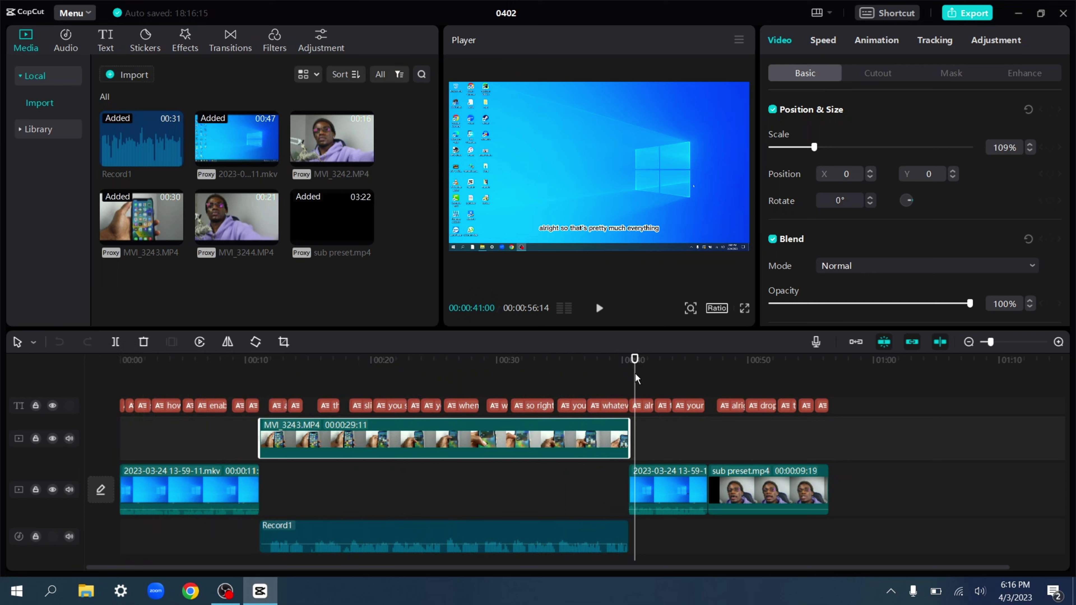
key("ctrl+v")
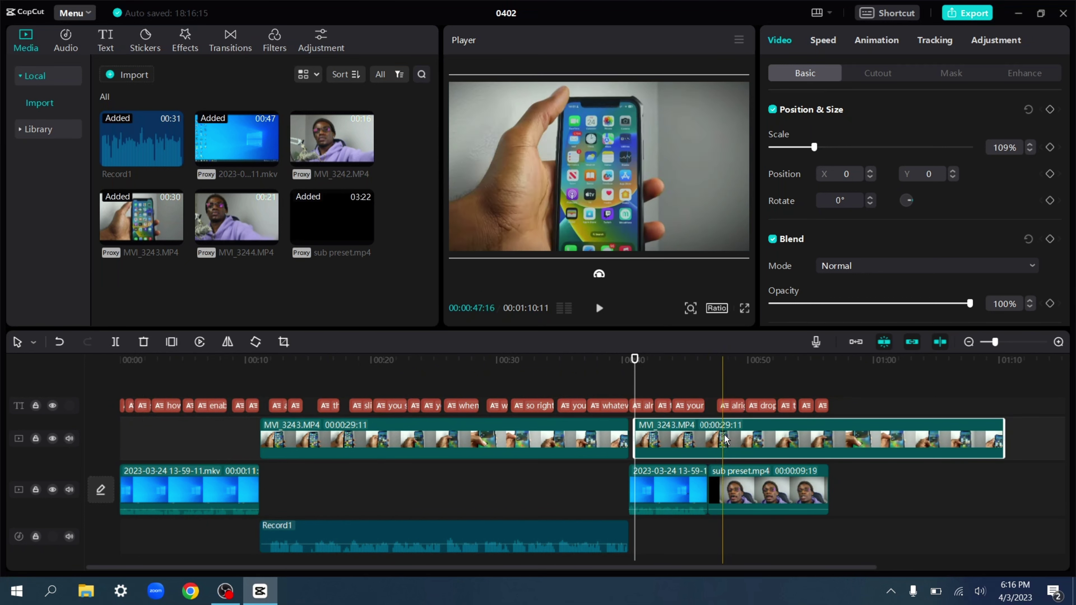
left_click_drag(724, 438, 345, 418)
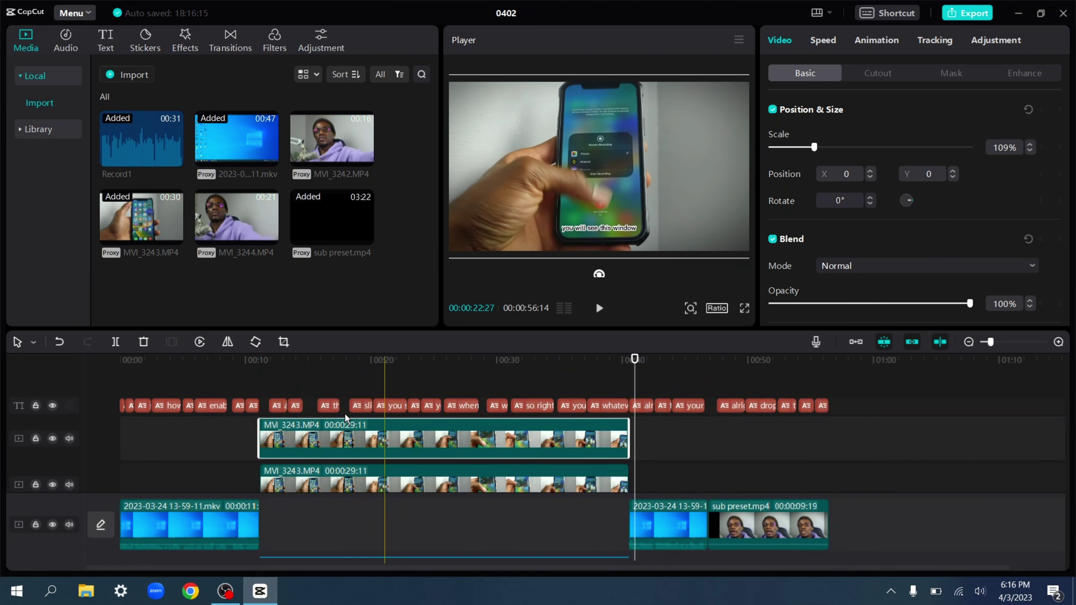
scroll(852, 473, "down", 1)
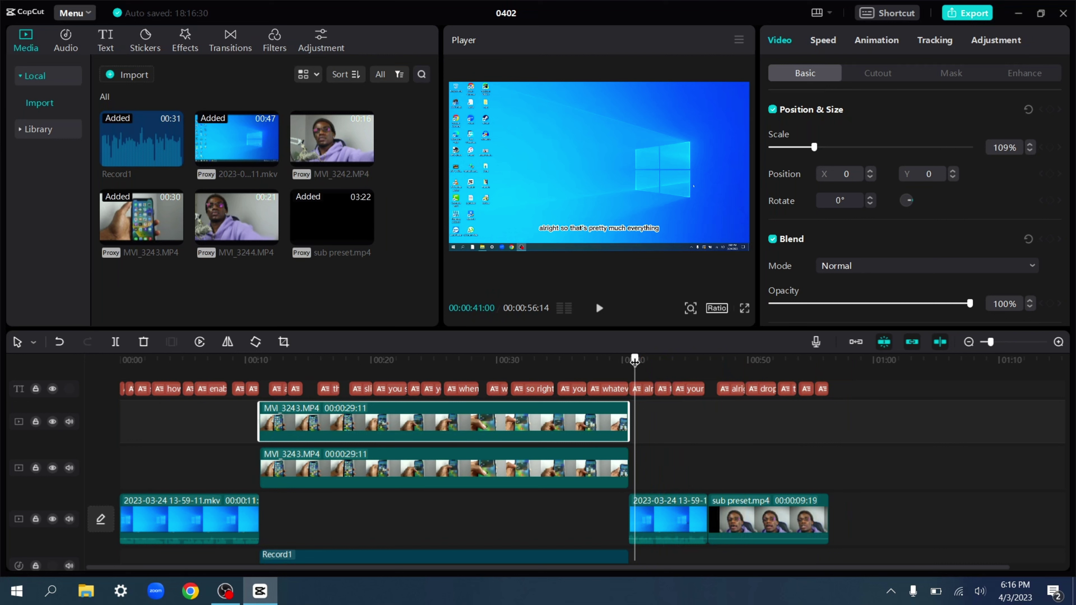
- Apply the Blur video effect from the Lens category to the upper MVI_3243.MP4 clip and set its blur strength to 37
left_click_drag(634, 360, 256, 329)
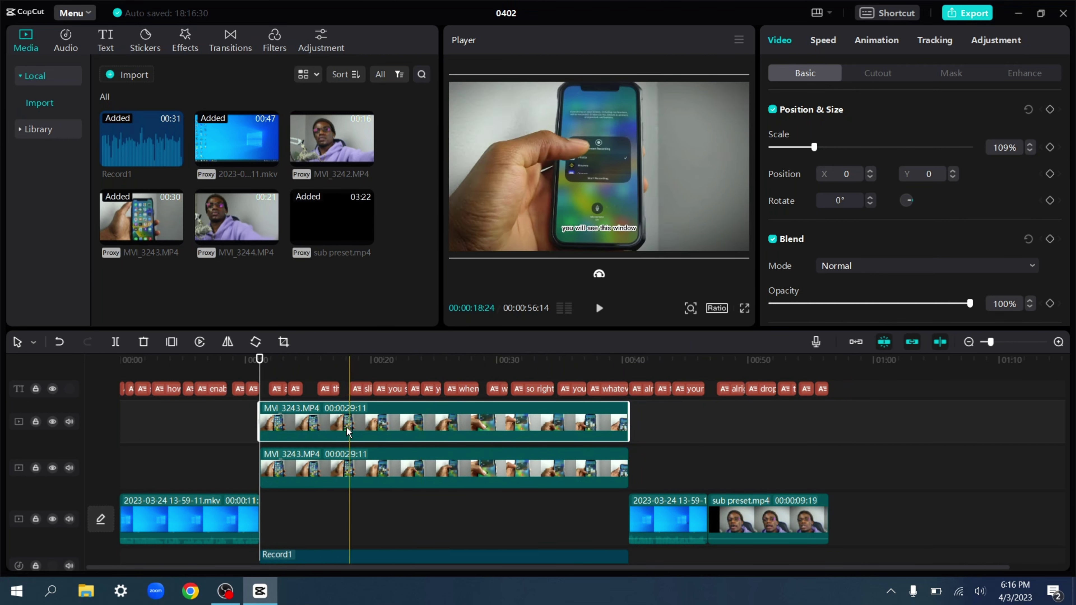
left_click(174, 44)
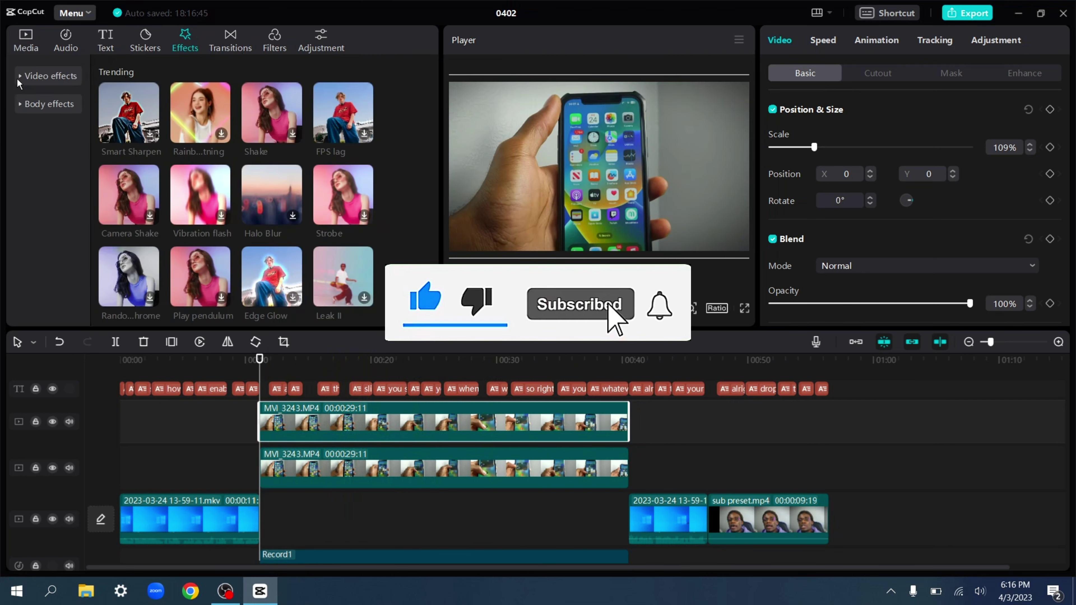
left_click(30, 78)
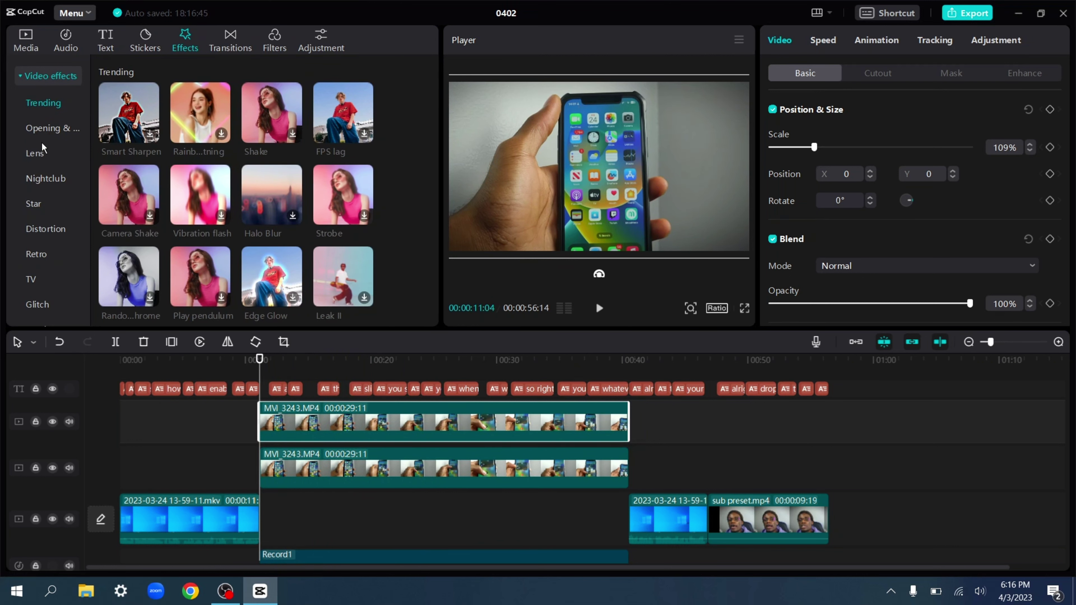
left_click(41, 156)
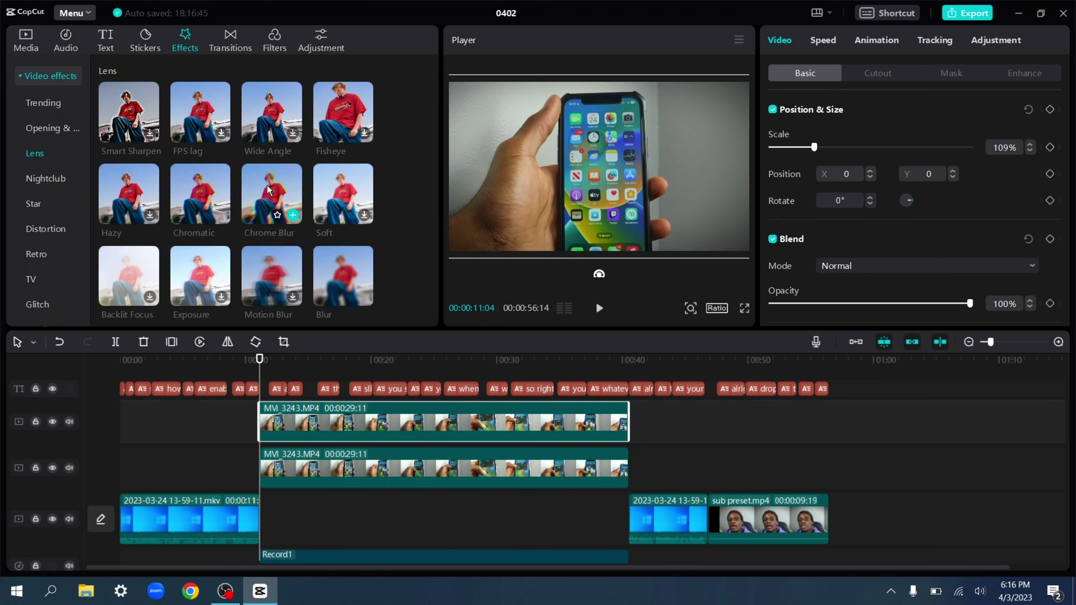
scroll(314, 206, "down", 2)
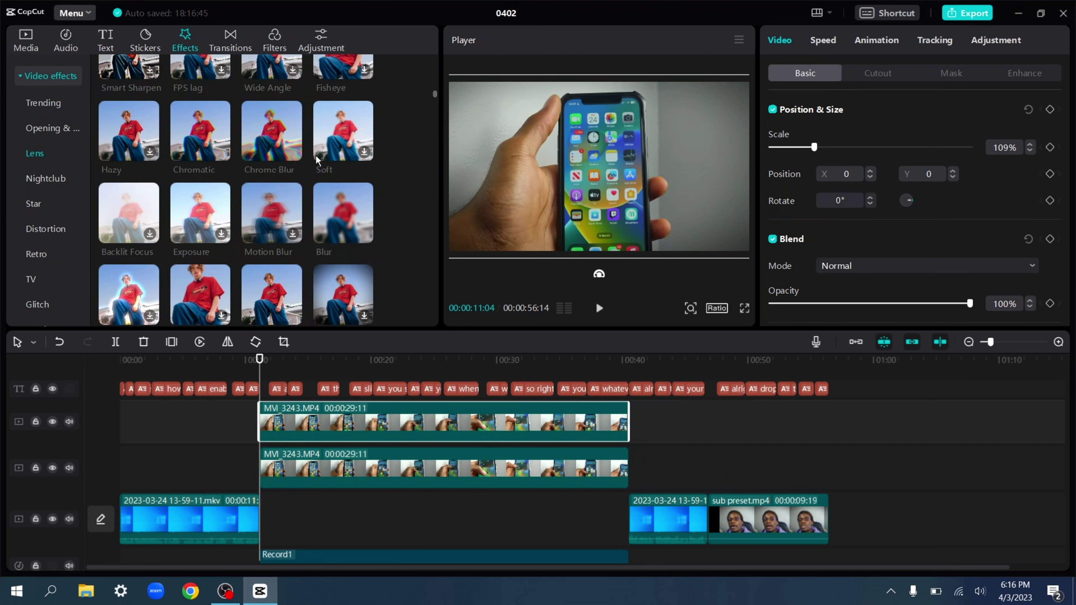
left_click_drag(319, 227, 281, 419)
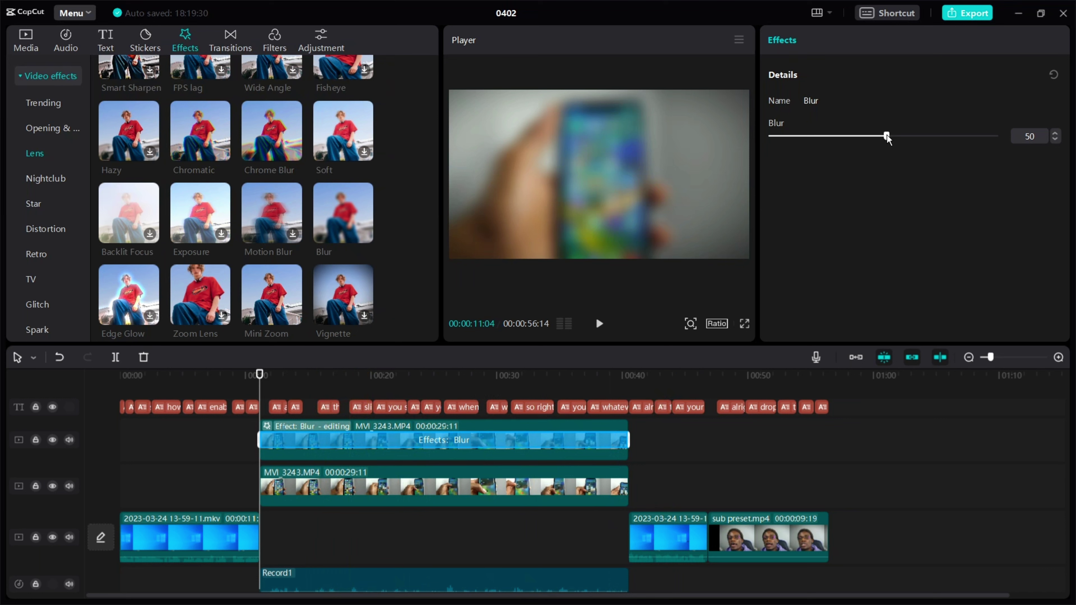
left_click_drag(886, 136, 842, 152)
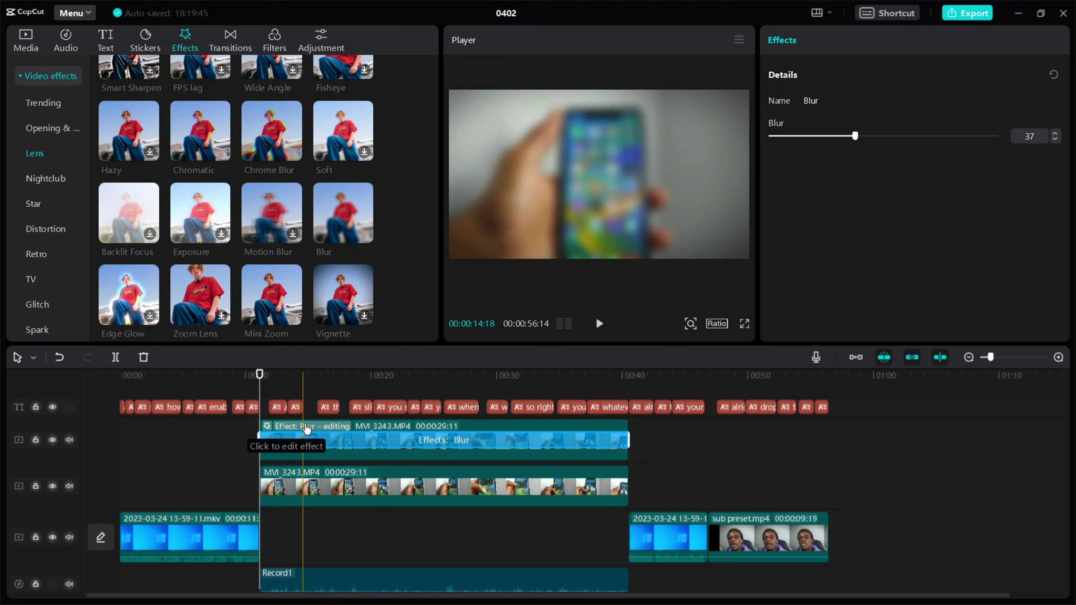
left_click(307, 429)
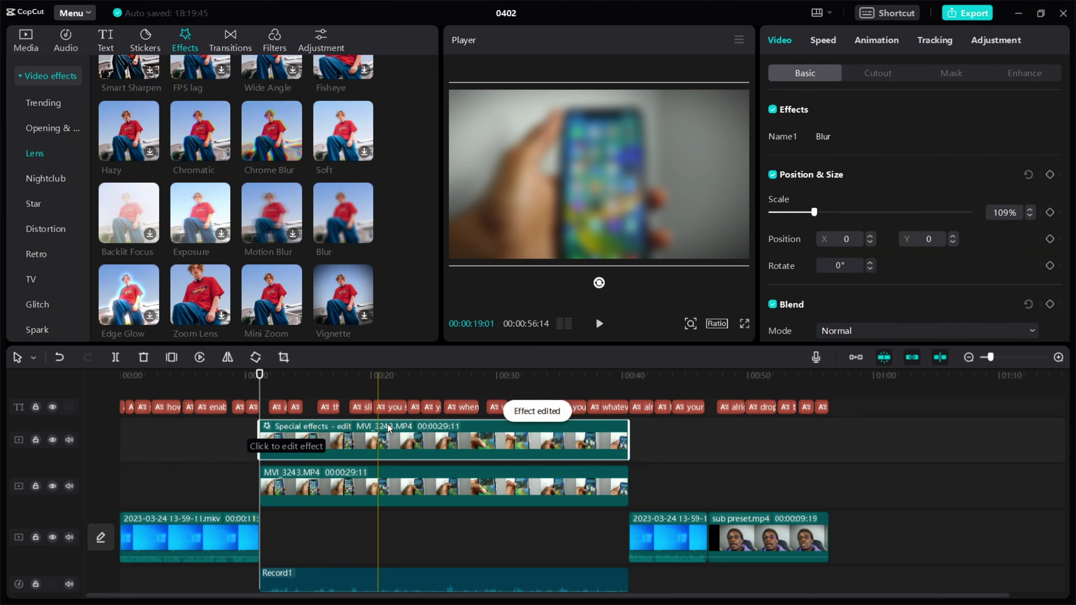
- Add a Rectangle mask to the blurred upper clip and rotate it 90° so it stands upright over the phone
left_click(953, 73)
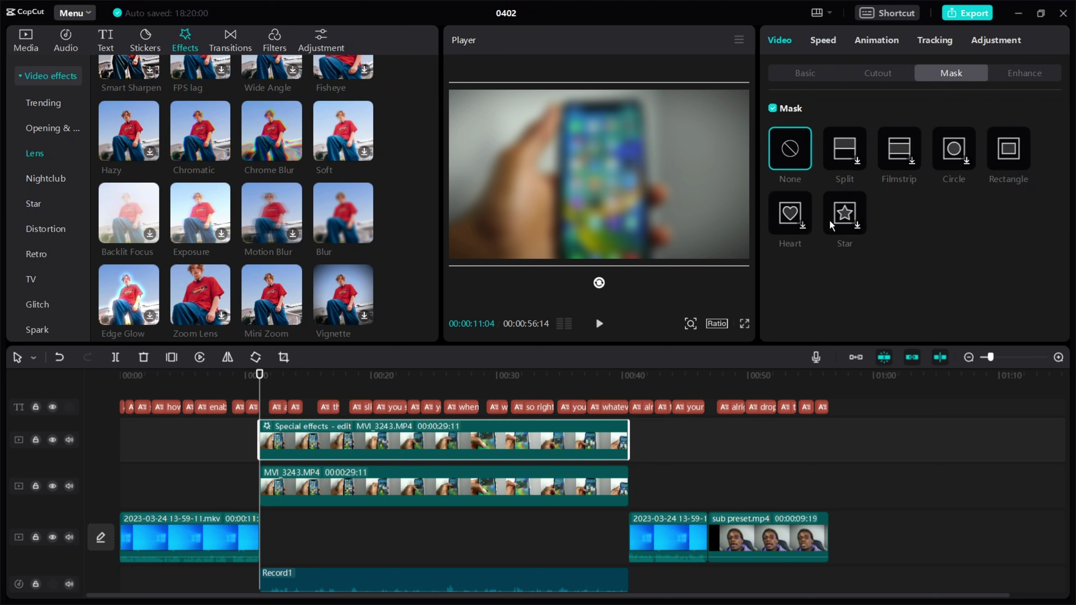
left_click(1010, 150)
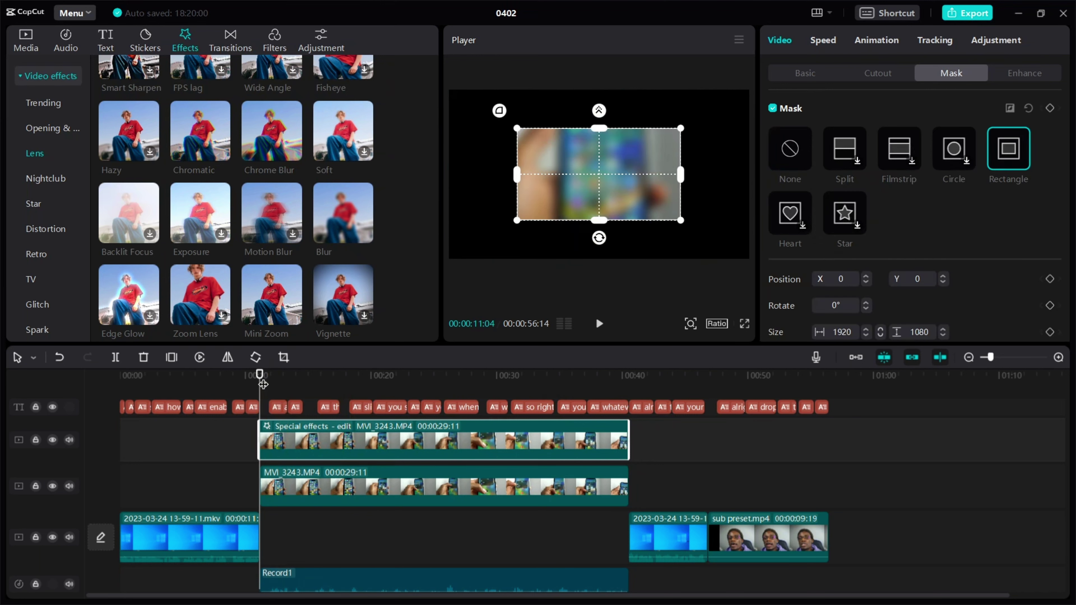
left_click_drag(258, 377, 268, 375)
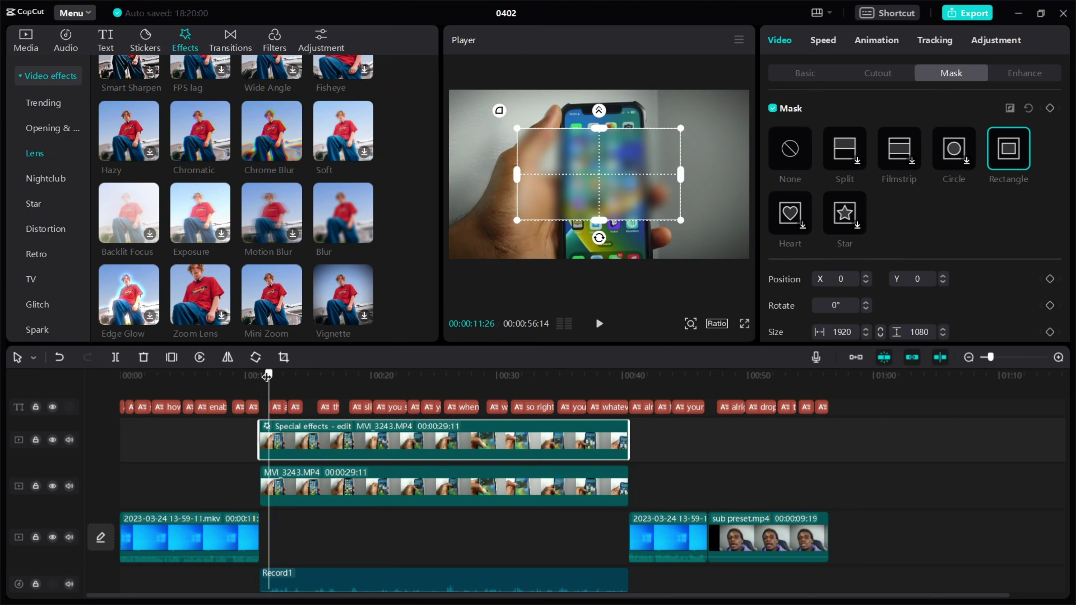
left_click(279, 481)
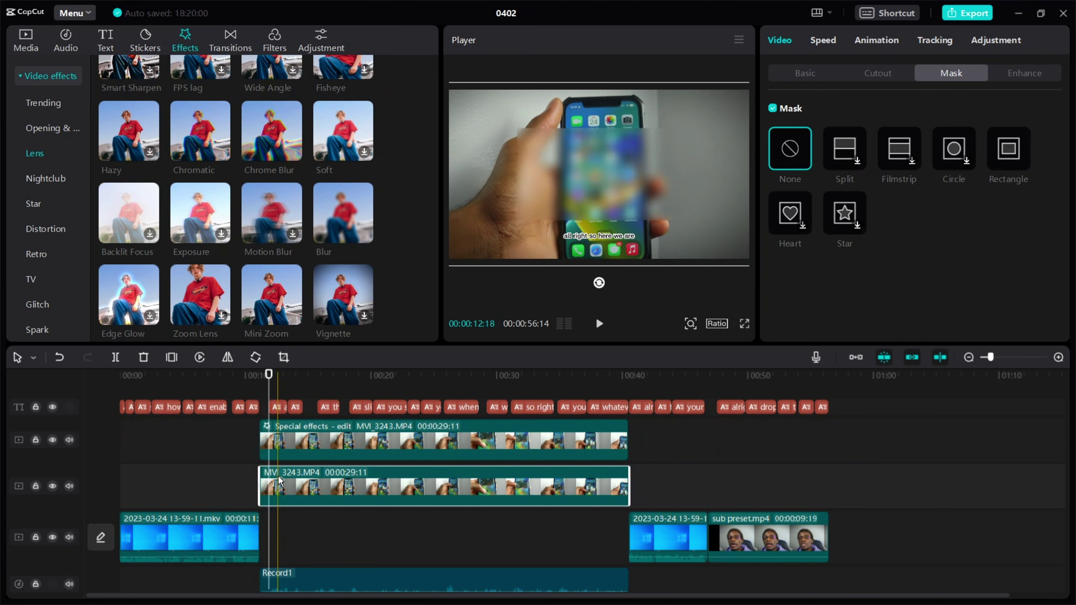
left_click(283, 442)
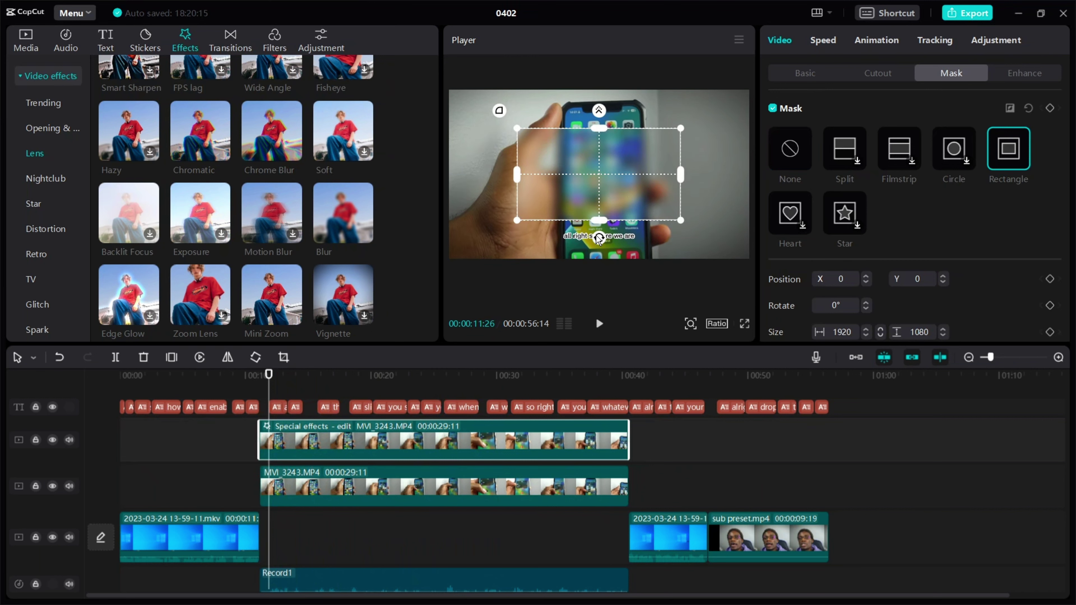
left_click_drag(598, 238, 522, 177)
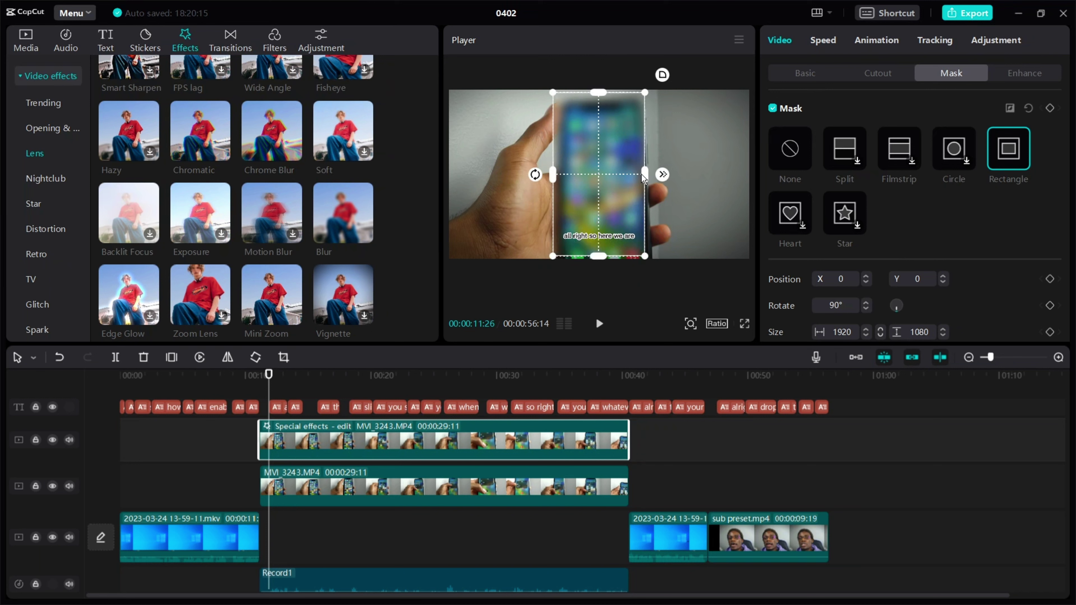
- Fit the rectangle mask over the phone at about 1977 × 922, position X 53, Y 0, with feather and round corners at 0
mouse_move(641, 174)
left_mouse_down()
mouse_move(663, 178)
mouse_move(527, 181)
mouse_move(666, 173)
mouse_move(633, 168)
left_mouse_up()
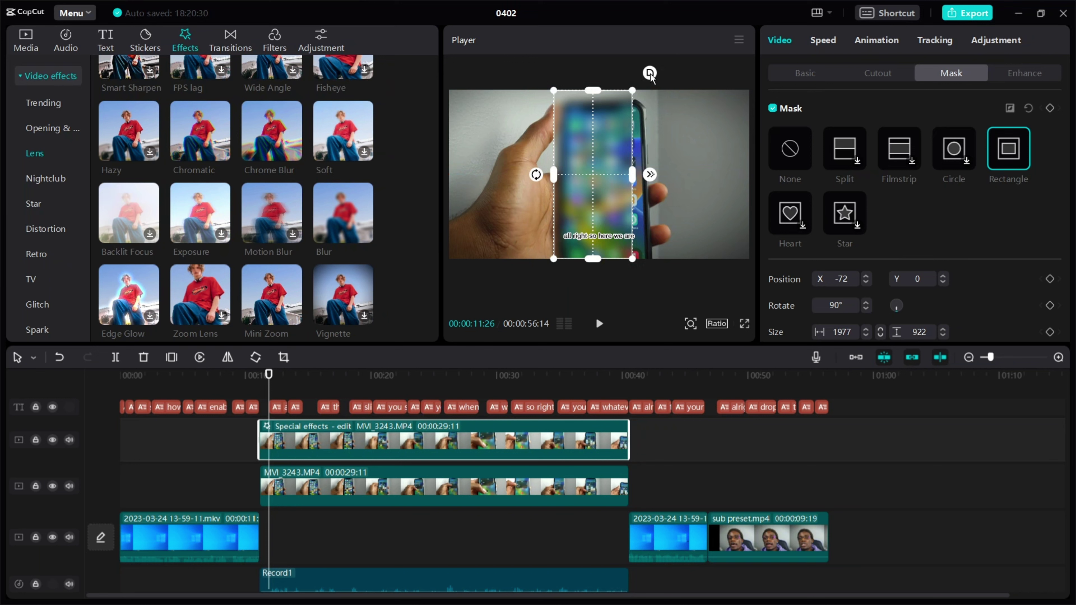
left_click_drag(654, 75, 644, 97)
scroll(883, 243, "down", 3)
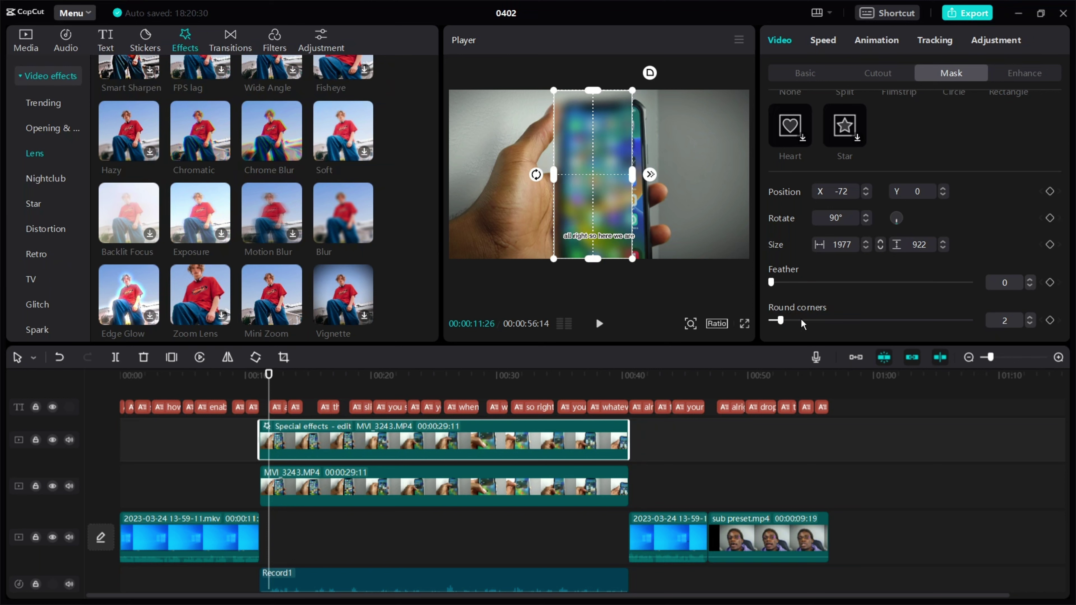
mouse_move(780, 320)
left_mouse_down()
mouse_move(1038, 322)
mouse_move(762, 323)
left_mouse_up()
mouse_move(771, 283)
left_mouse_down()
mouse_move(926, 282)
mouse_move(768, 283)
left_mouse_up()
mouse_move(585, 238)
left_mouse_down()
mouse_move(661, 237)
mouse_move(584, 245)
mouse_move(596, 234)
left_mouse_up()
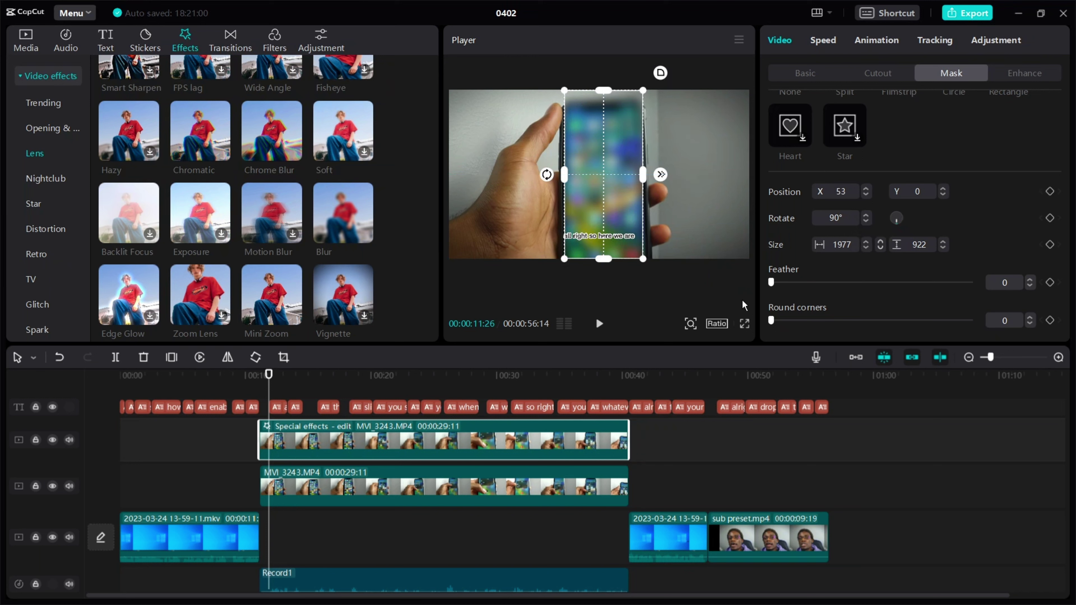
scroll(925, 225, "up", 3)
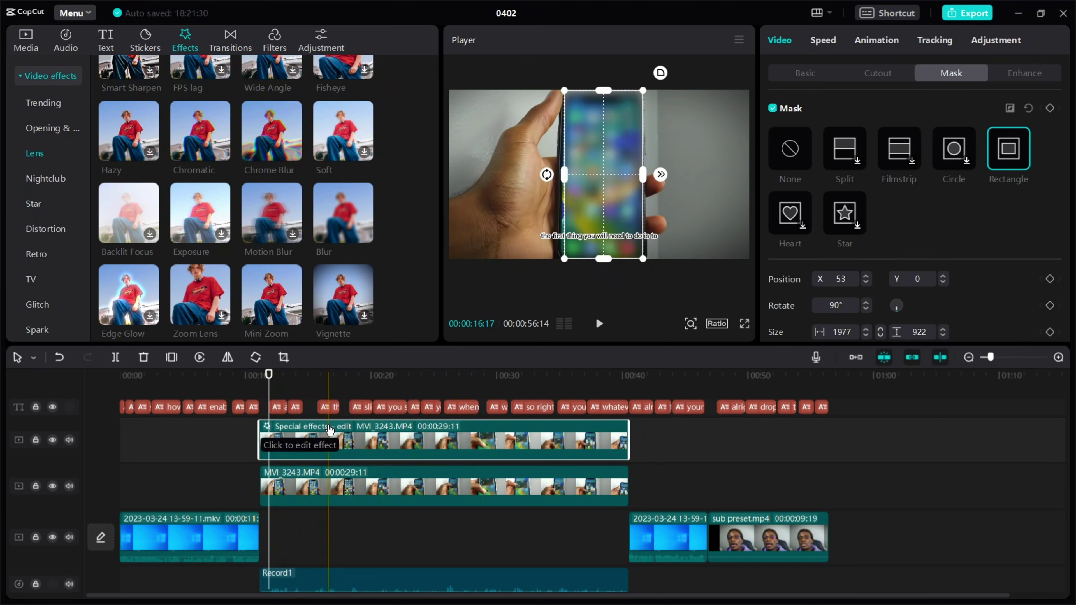
- Delete the Blur effect from the upper MVI_3243.MP4 clip and select that clip again
left_click(336, 430)
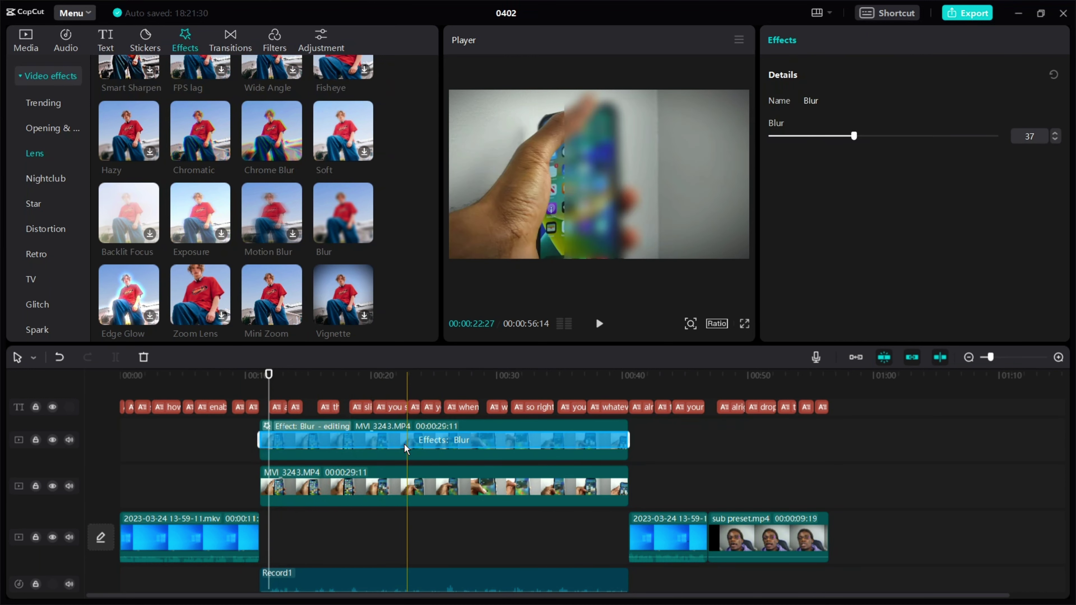
right_click(390, 445)
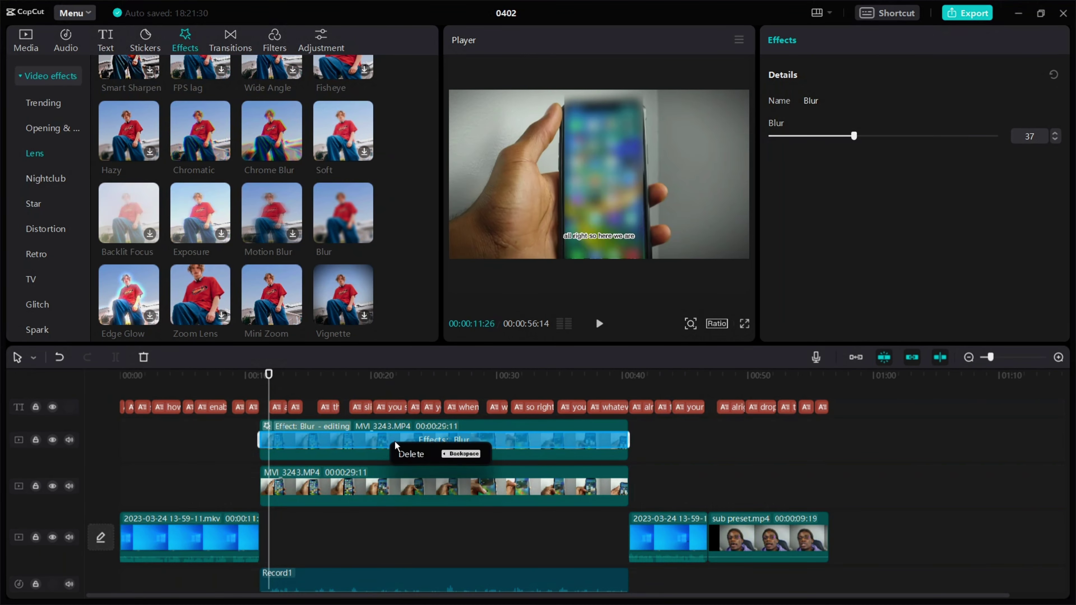
left_click(408, 454)
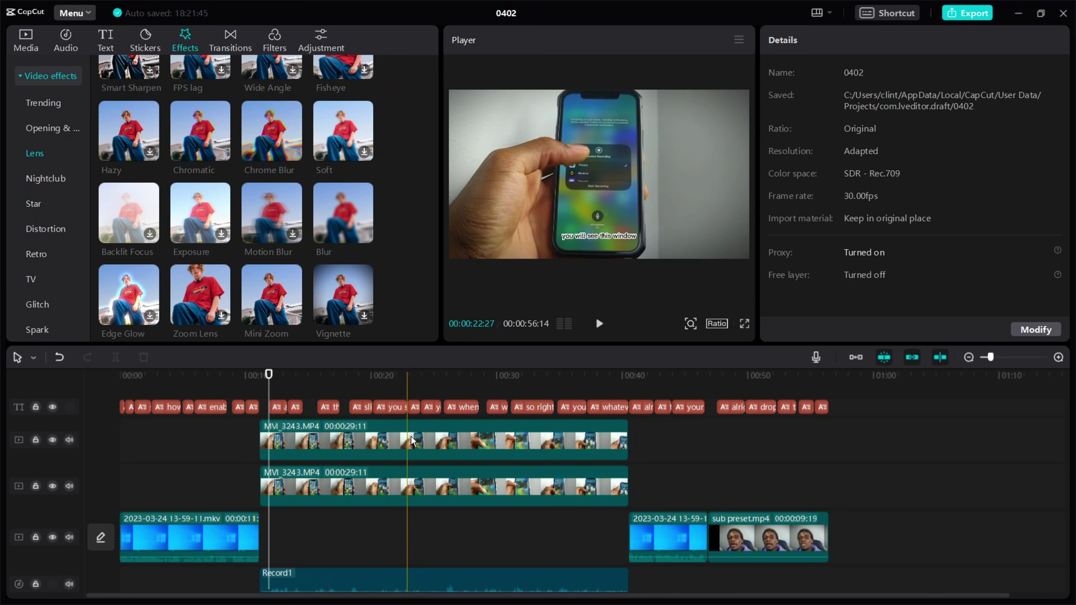
left_click(363, 439)
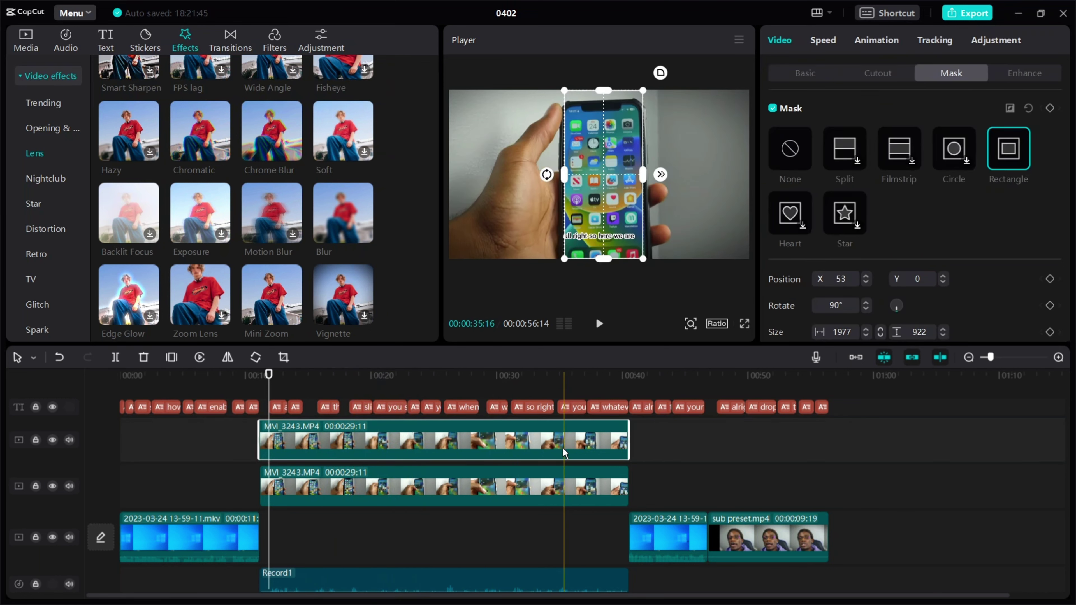